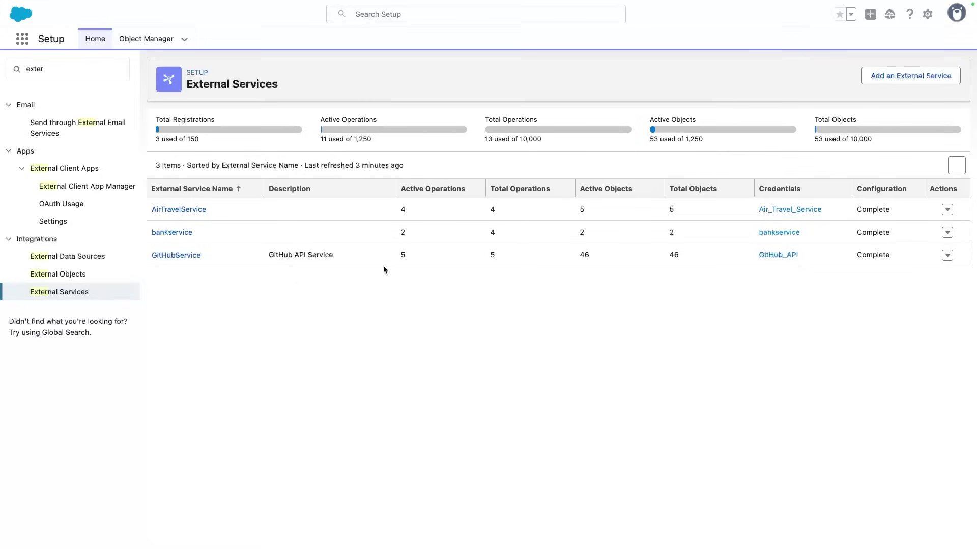
Step: Start a new external service registered from an API specification
{"action": "left_click", "coordinate": [905, 79]}
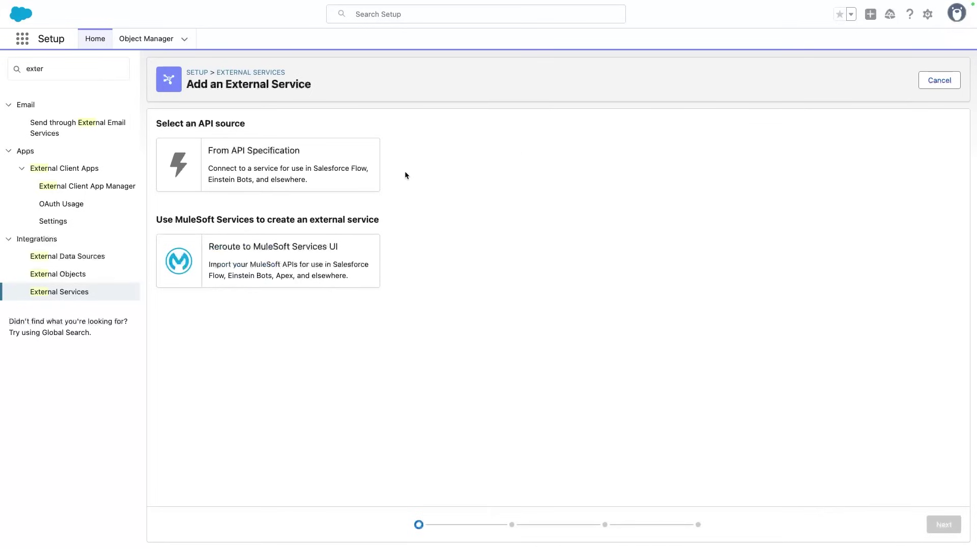
{"action": "left_click", "coordinate": [316, 168]}
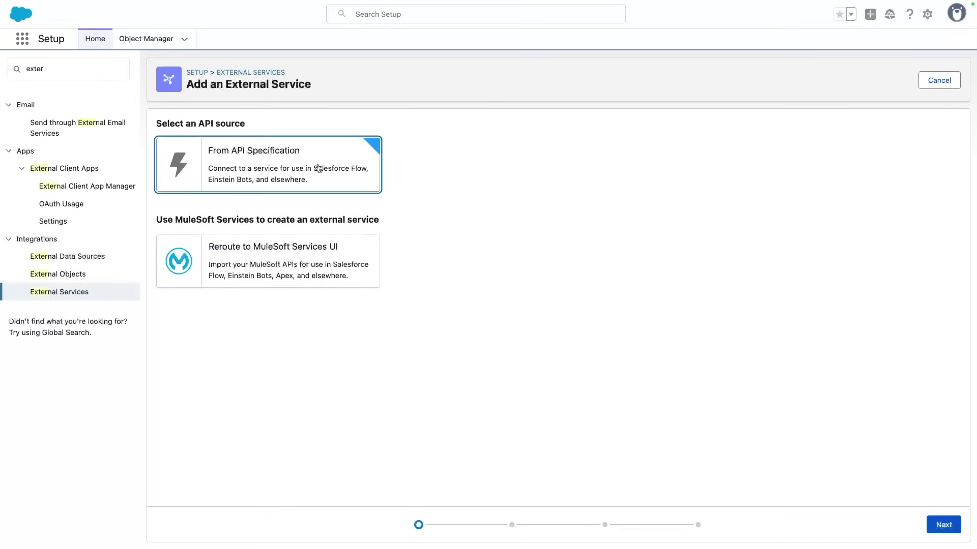
{"action": "left_click", "coordinate": [944, 524]}
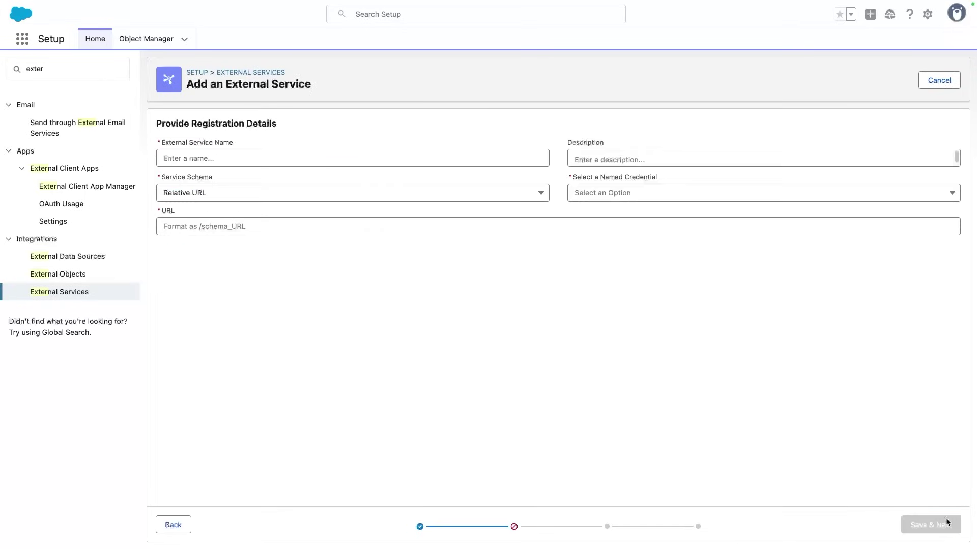
Step: Set Service Schema to Upload from local and upload train-service-3.0.json
{"action": "left_click", "coordinate": [305, 197]}
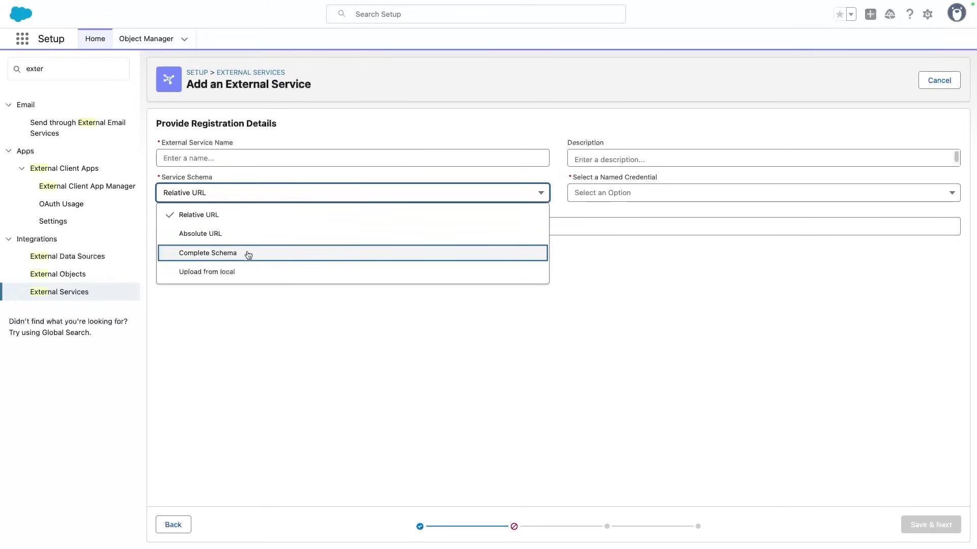
{"action": "left_click", "coordinate": [261, 272]}
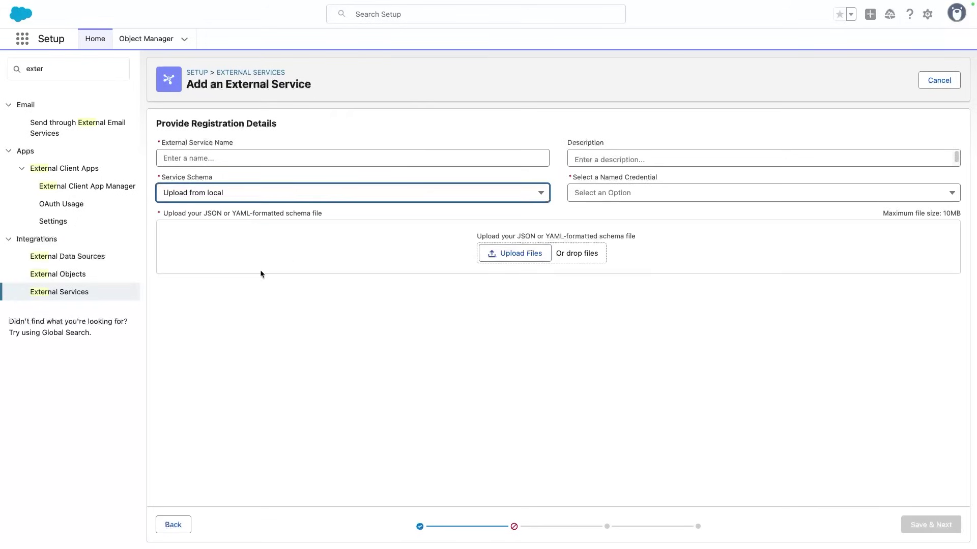
{"action": "left_click", "coordinate": [527, 252]}
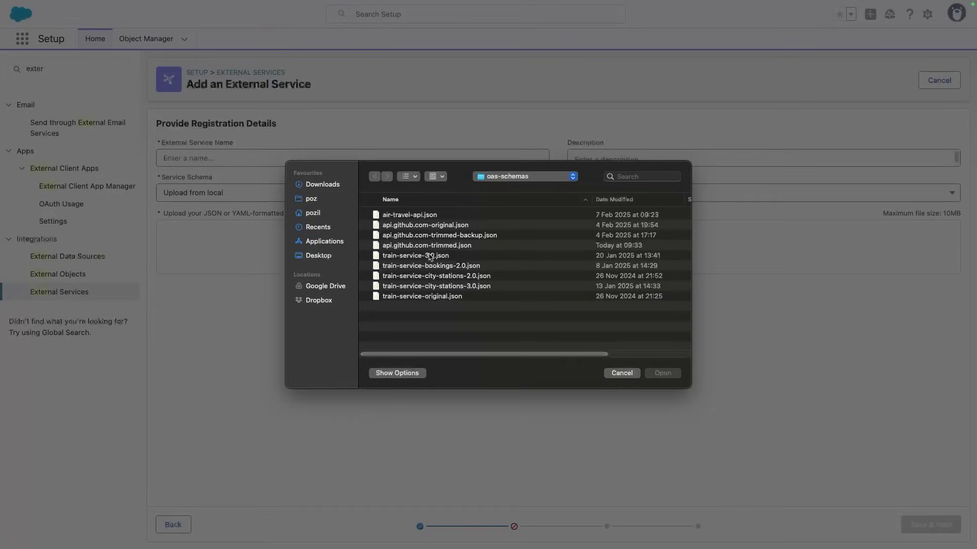
{"action": "left_click", "coordinate": [429, 257]}
{"action": "left_click", "coordinate": [666, 374]}
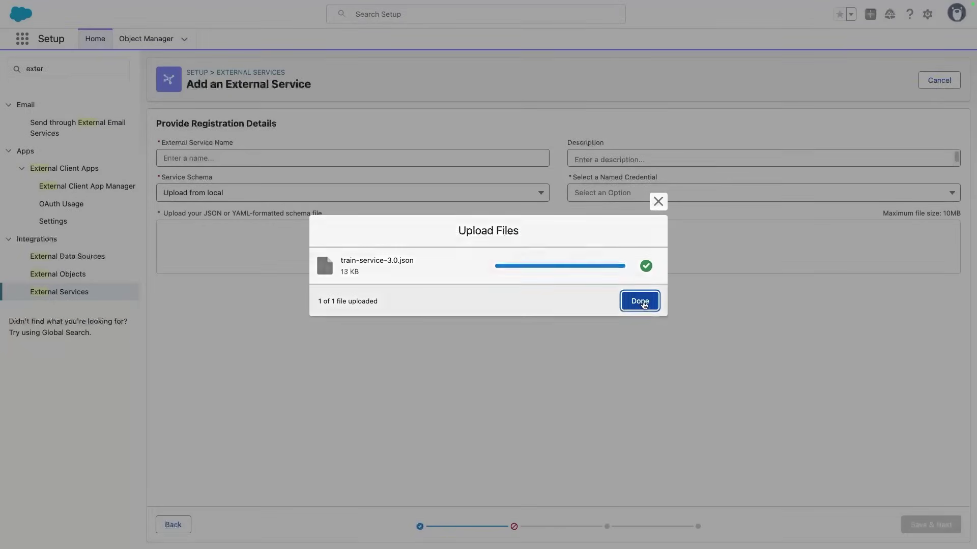
Step: Finish the upload and review the Train service OpenAPI 3.0.0 schema down to /stations
{"action": "left_click", "coordinate": [640, 302]}
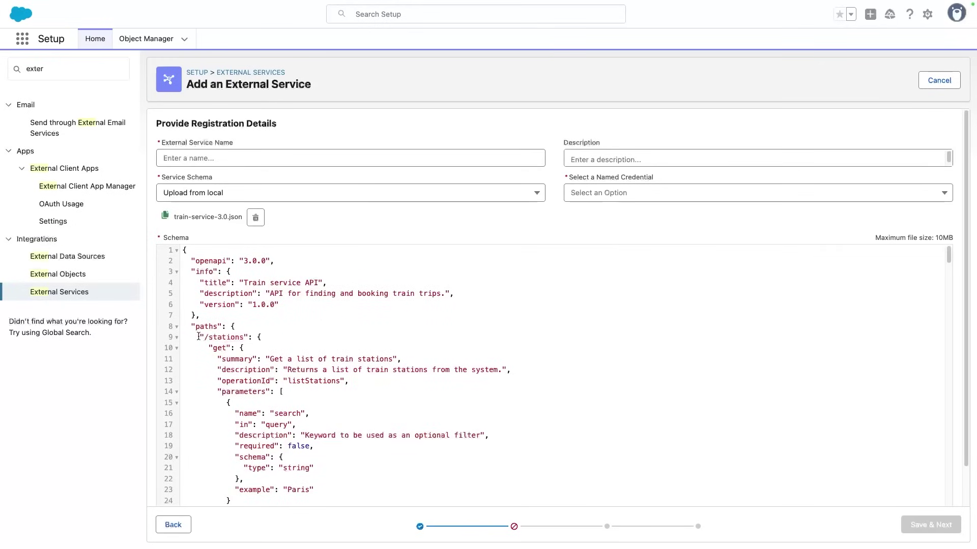
{"action": "left_click_drag", "start_coordinate": [200, 337], "coordinate": [236, 348]}
{"action": "scroll", "coordinate": [254, 346], "scroll_direction": "down", "scroll_amount": 3}
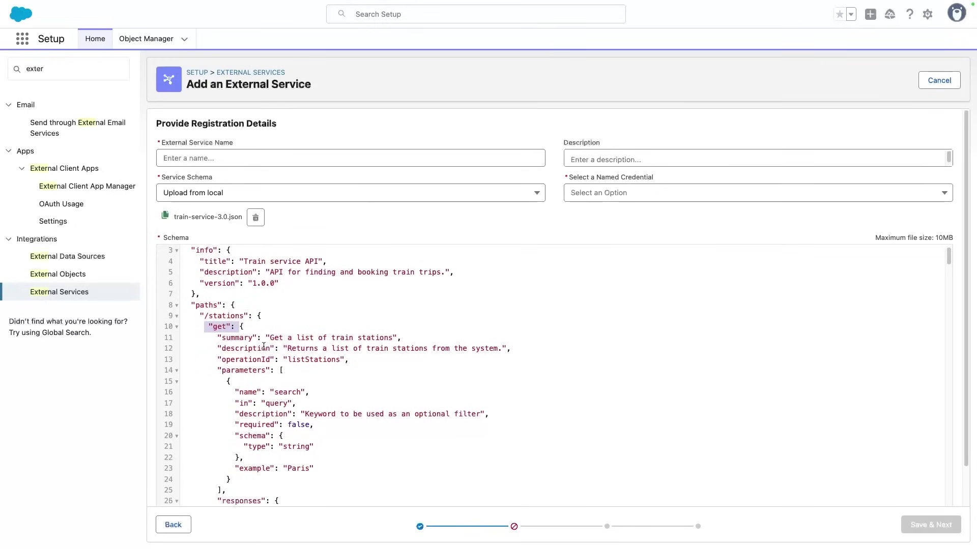
{"action": "scroll", "coordinate": [266, 343], "scroll_direction": "down", "scroll_amount": 2}
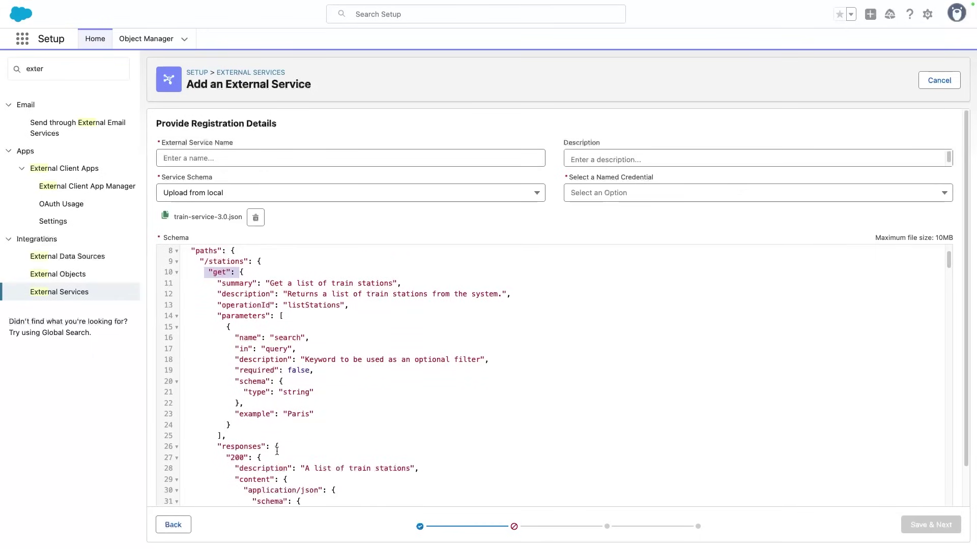
{"action": "scroll", "coordinate": [277, 478], "scroll_direction": "down", "scroll_amount": 3}
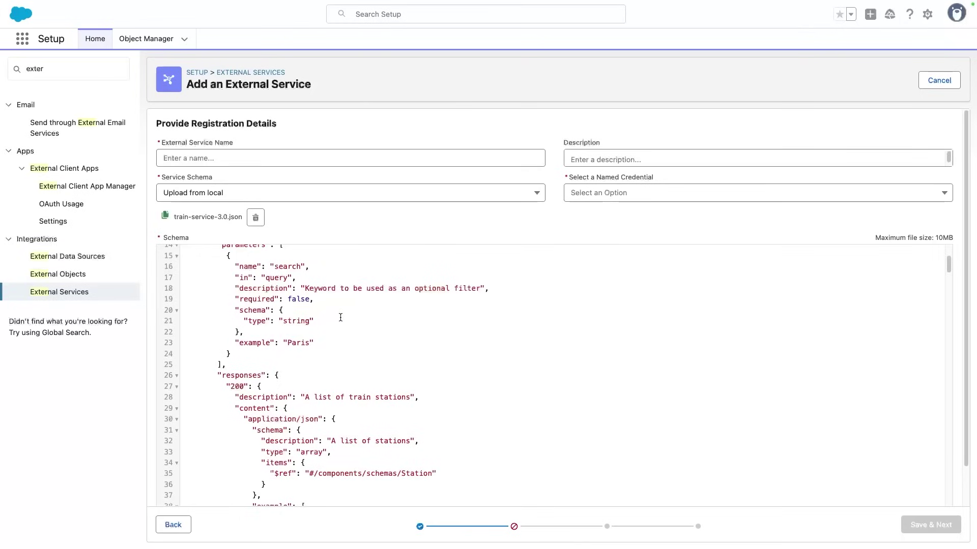
Step: Exit the external service wizard without saving the draft
{"action": "left_click", "coordinate": [171, 526]}
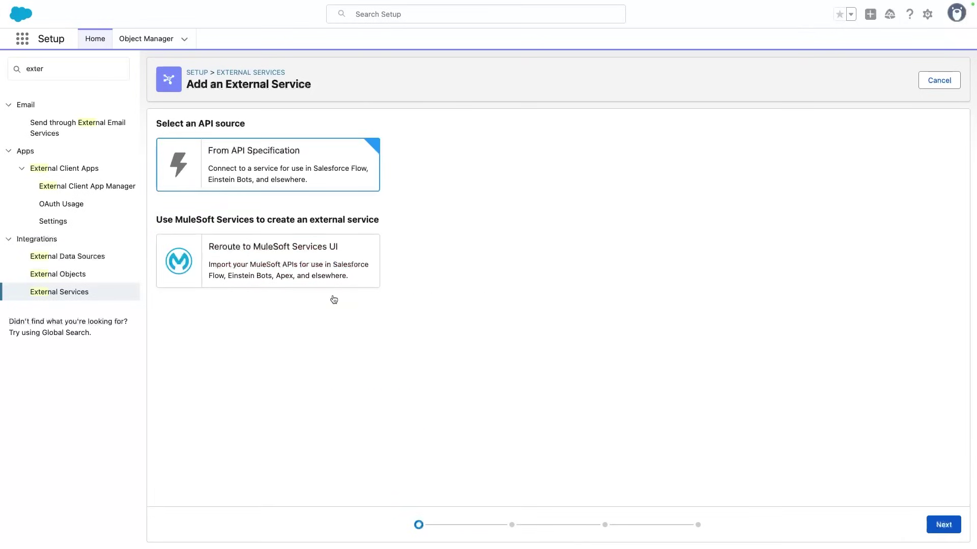
{"action": "left_click", "coordinate": [232, 73]}
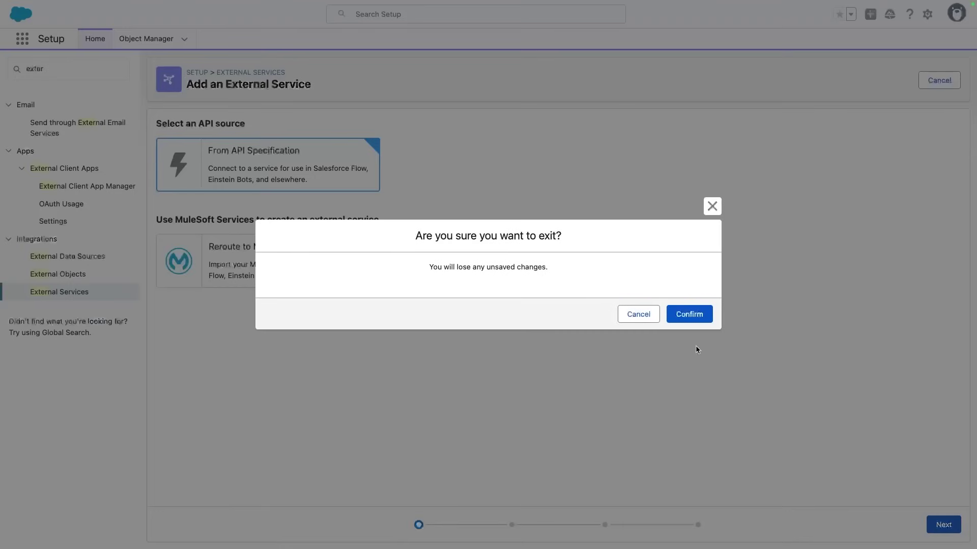
{"action": "left_click", "coordinate": [693, 315]}
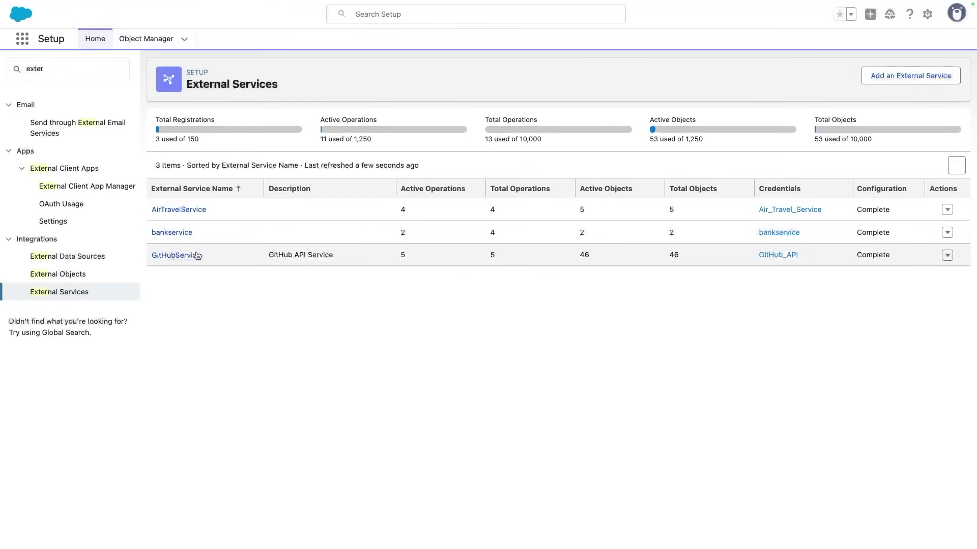
Step: Open the GitHubService external service and review its five operations
{"action": "left_click", "coordinate": [197, 255]}
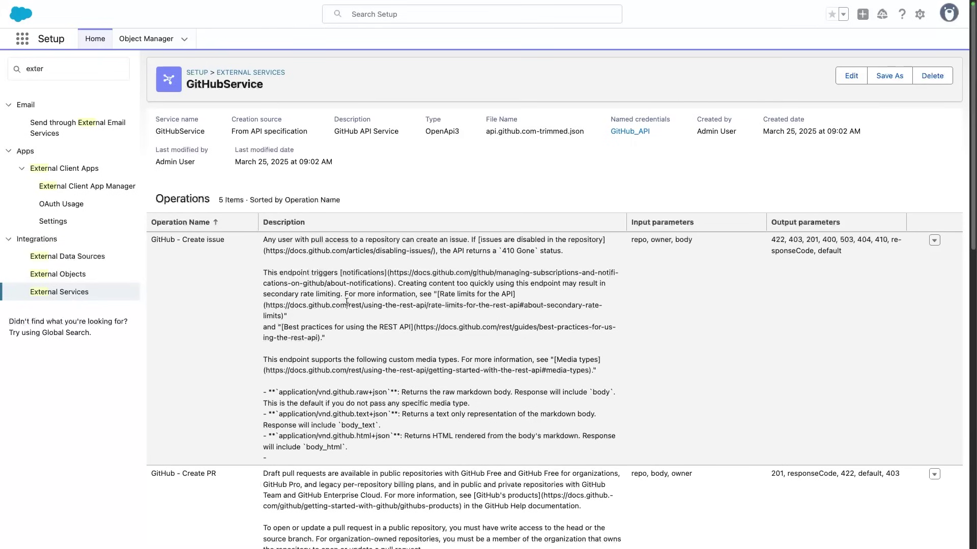
{"action": "scroll", "coordinate": [222, 254], "scroll_direction": "down", "scroll_amount": 1}
{"action": "scroll", "coordinate": [222, 249], "scroll_direction": "down", "scroll_amount": 4}
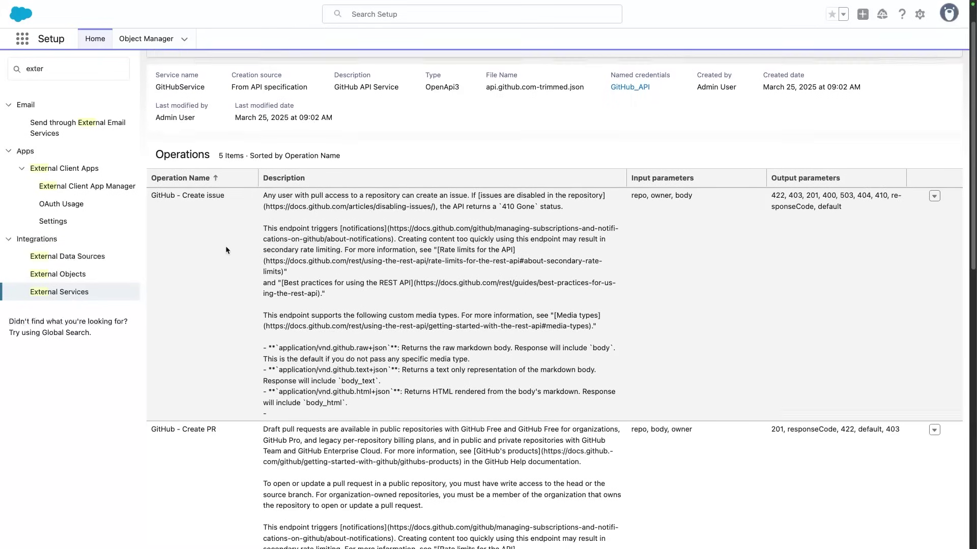
{"action": "scroll", "coordinate": [217, 219], "scroll_direction": "down", "scroll_amount": 15}
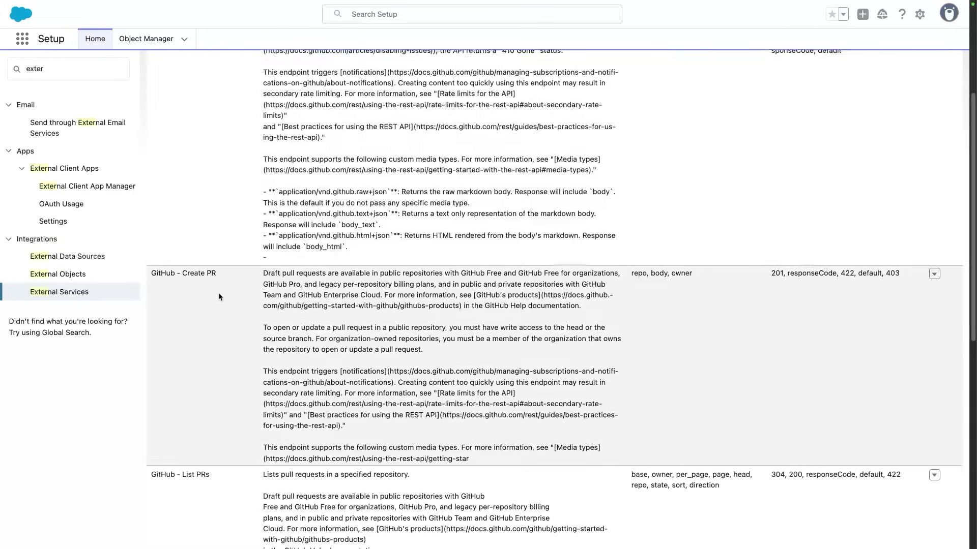
{"action": "scroll", "coordinate": [474, 268], "scroll_direction": "up", "scroll_amount": 20}
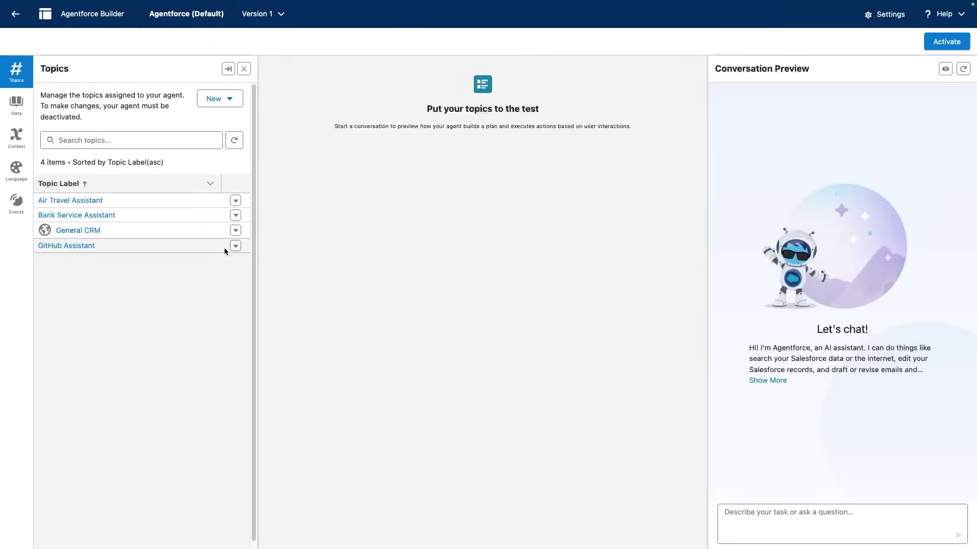
Step: Show the GitHub Assistant topic's actions: List PRs, Create issue, Create PR, Merge PR
{"action": "left_click", "coordinate": [75, 246]}
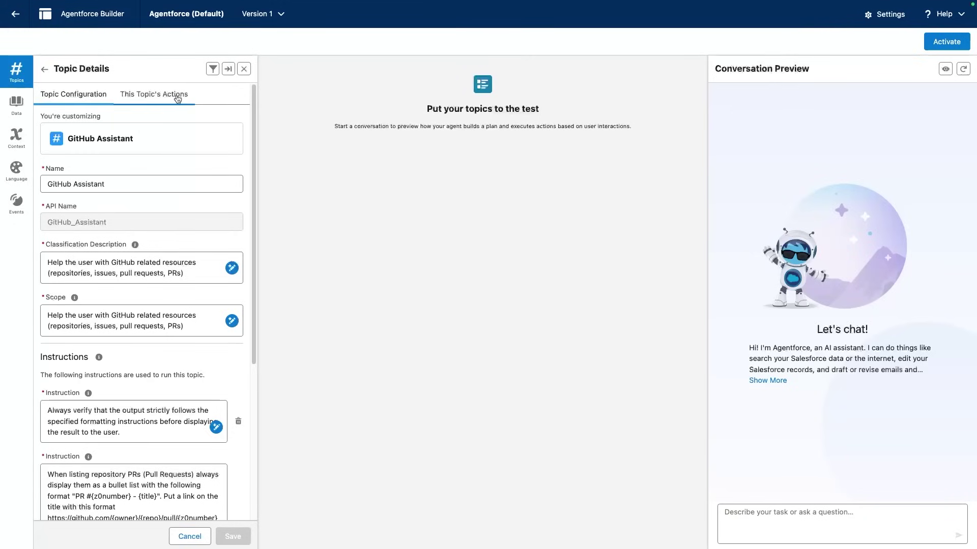
{"action": "left_click", "coordinate": [176, 94]}
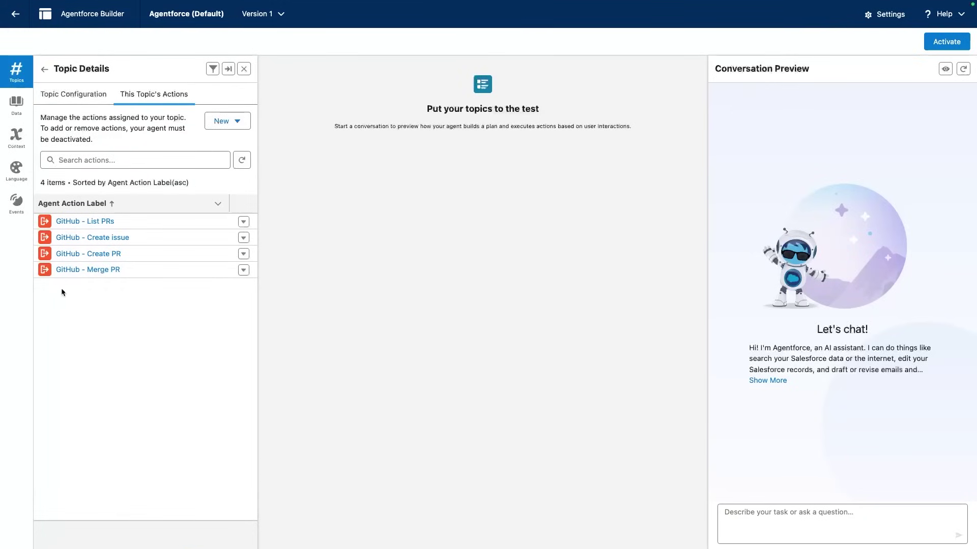
Step: Begin a new agent action with reference type API and category External Services
{"action": "left_click", "coordinate": [238, 123]}
{"action": "left_click", "coordinate": [240, 143]}
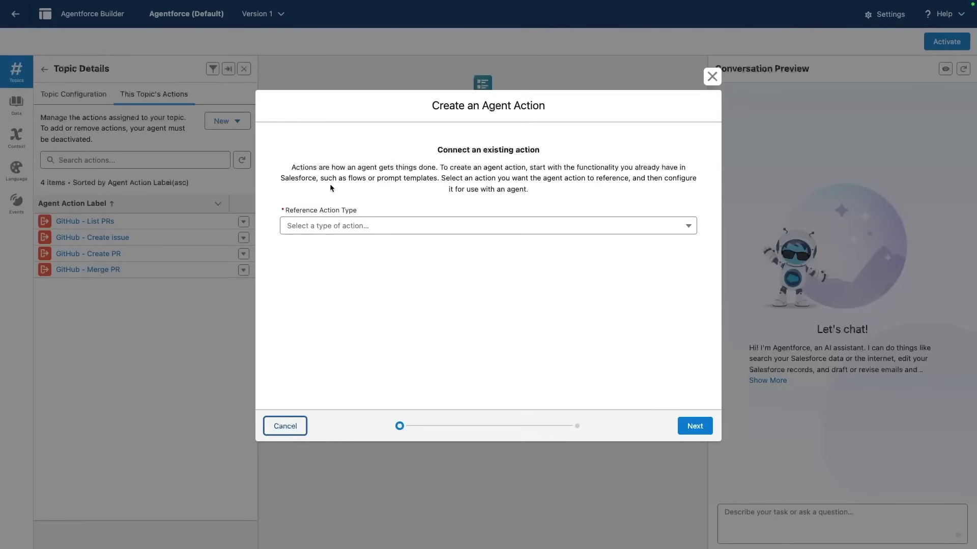
{"action": "left_click", "coordinate": [334, 227]}
{"action": "left_click", "coordinate": [313, 264]}
{"action": "left_click", "coordinate": [327, 261]}
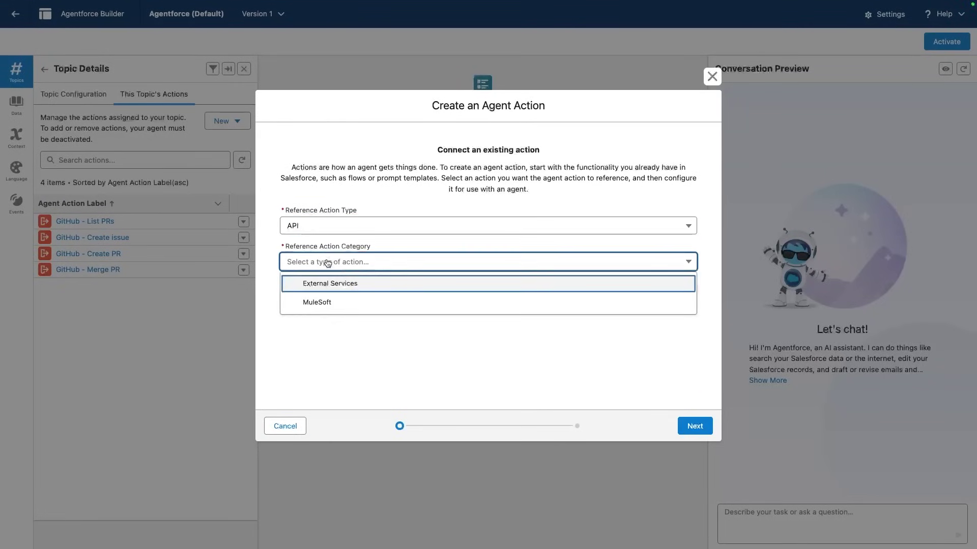
{"action": "left_click", "coordinate": [337, 283]}
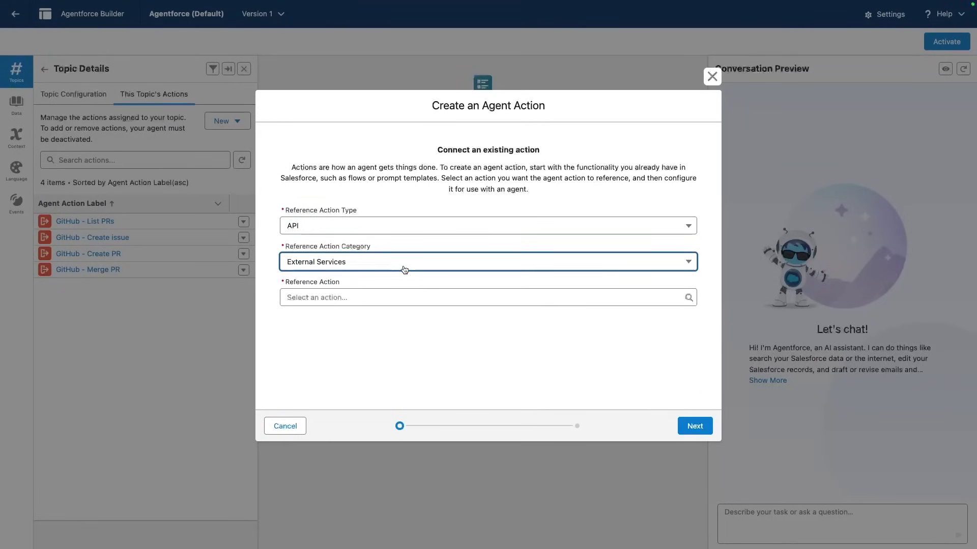
{"action": "left_click", "coordinate": [349, 300]}
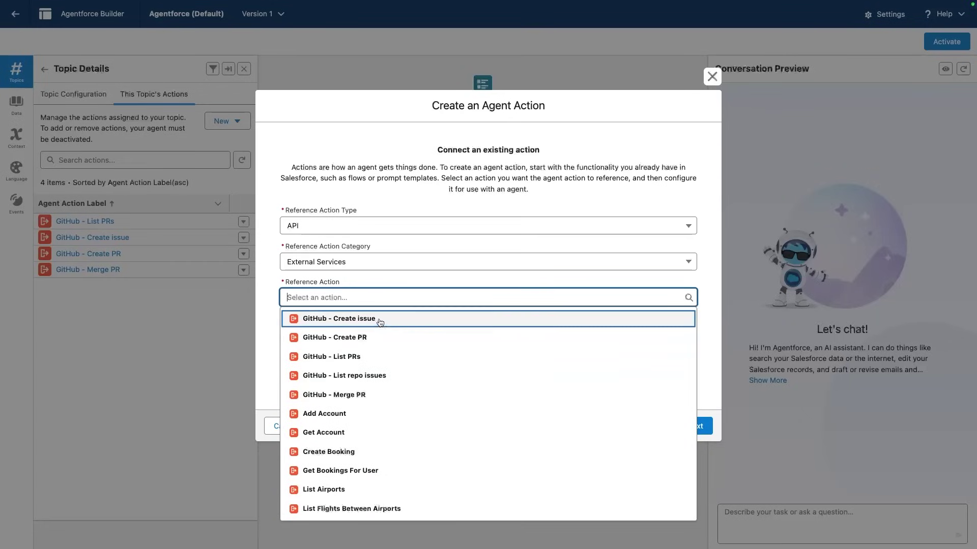
Step: Cancel the new agent action and focus the Conversation Preview chat box
{"action": "left_click", "coordinate": [273, 191]}
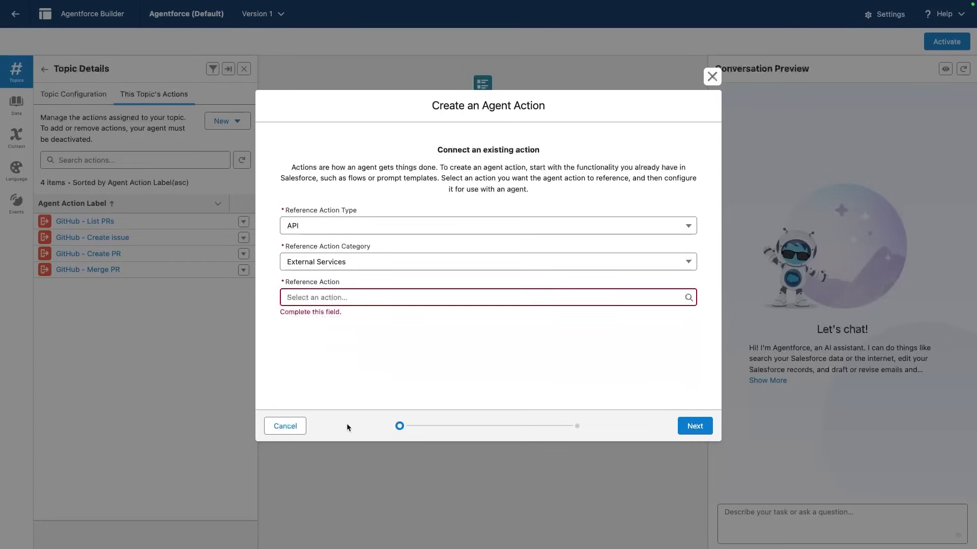
{"action": "left_click", "coordinate": [299, 426]}
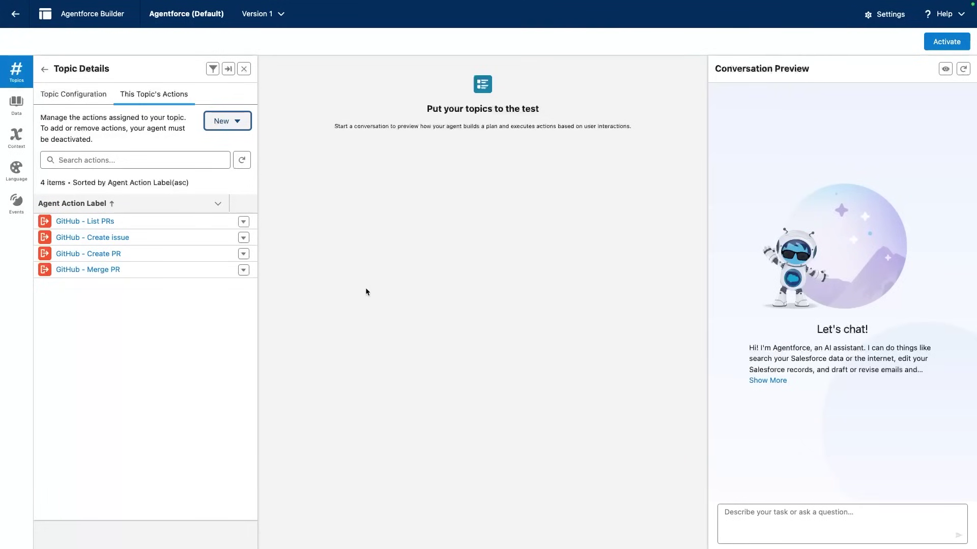
{"action": "left_click", "coordinate": [786, 518]}
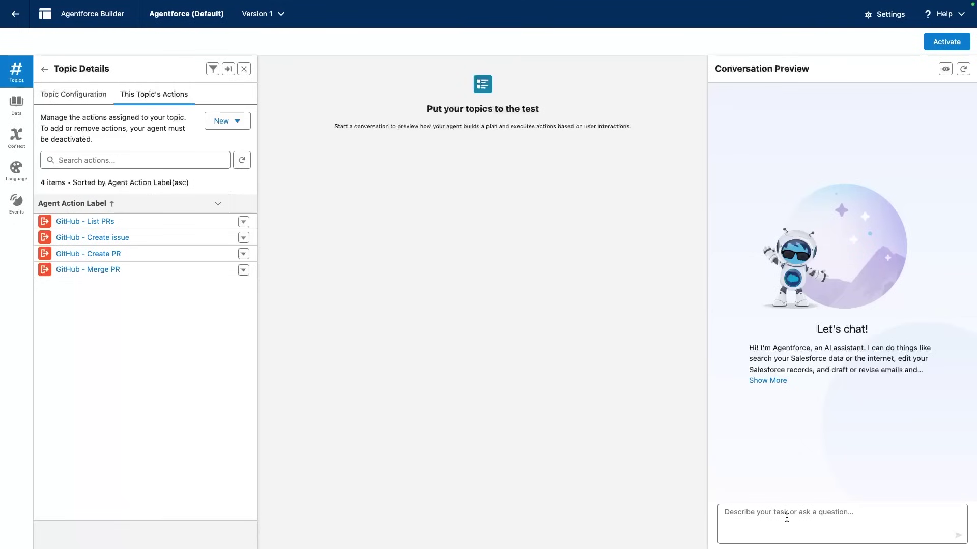
Step: Open pull request #15 'feat: cover image for readme' in the GitHub repo
{"action": "key", "text": "ctrl+Right"}
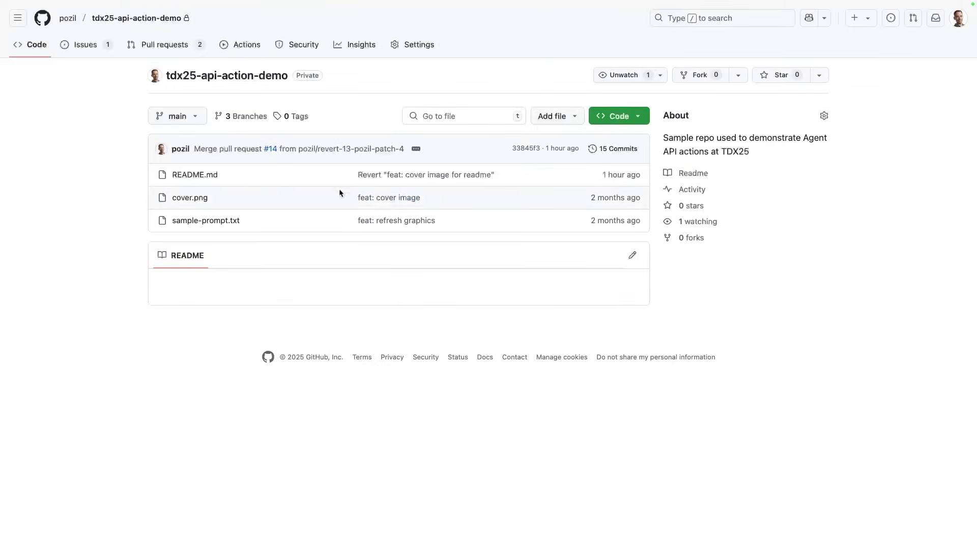
{"action": "left_click", "coordinate": [159, 47]}
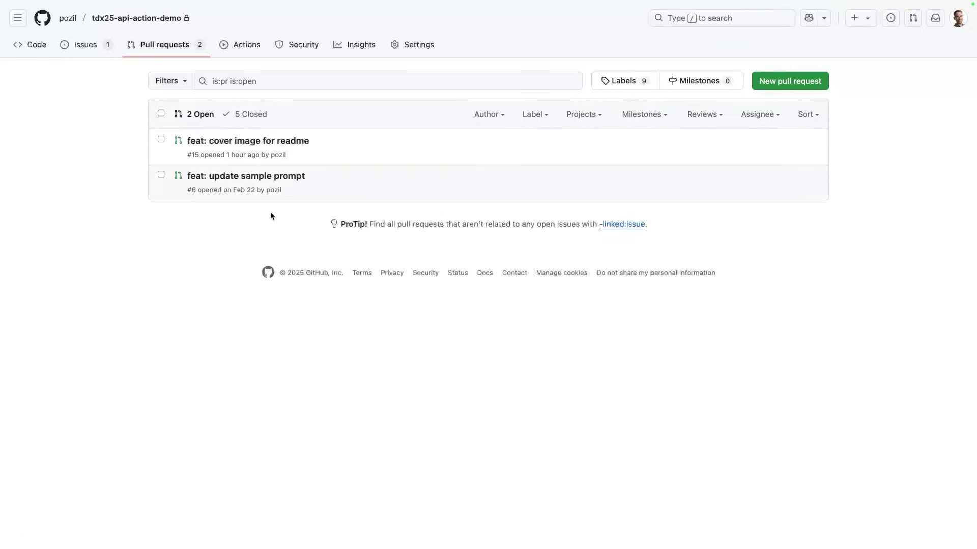
{"action": "left_click", "coordinate": [240, 143]}
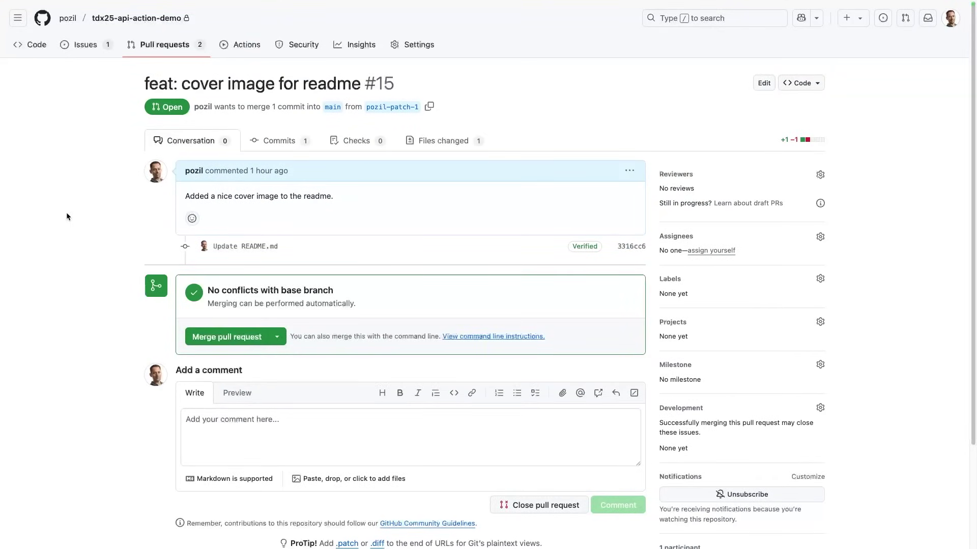
Step: Ask the preview agent to list pull requests for the tdx25-api-action-demo repo
{"action": "key", "text": "ctrl+Left"}
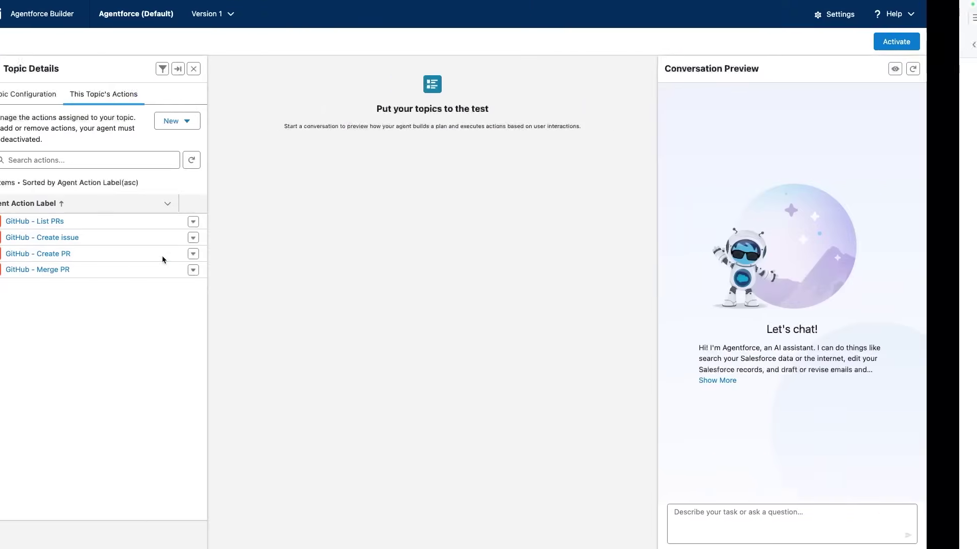
{"action": "type", "text": "List PRs for repo pozil/tdx25-api-action-demo."}
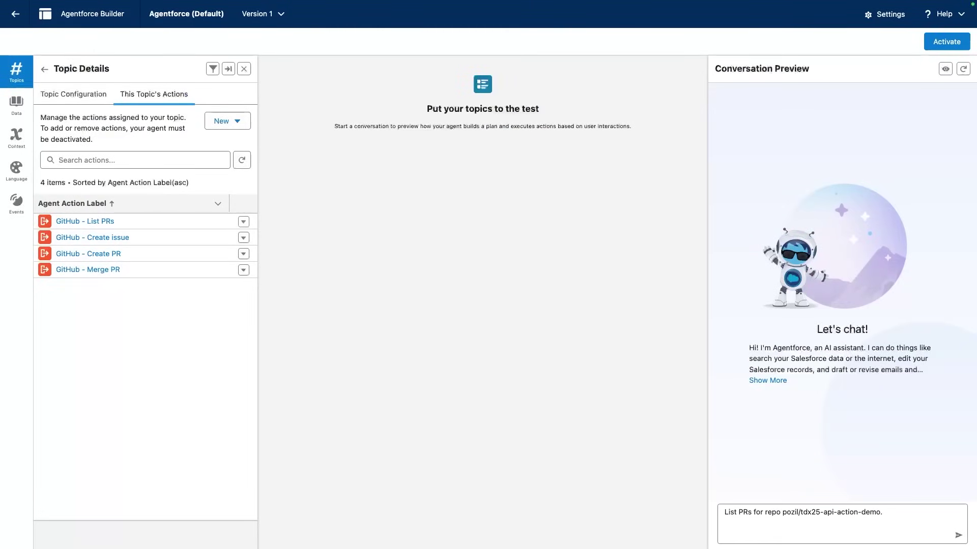
{"action": "key", "text": "Return"}
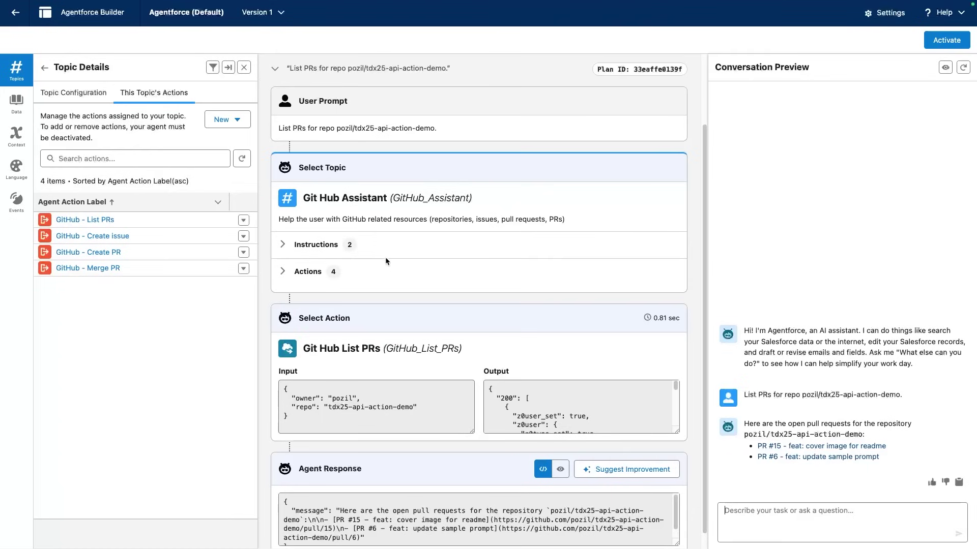
Step: Enlarge the List PRs Output box to show more of the JSON response
{"action": "scroll", "coordinate": [387, 259], "scroll_direction": "down", "scroll_amount": 1}
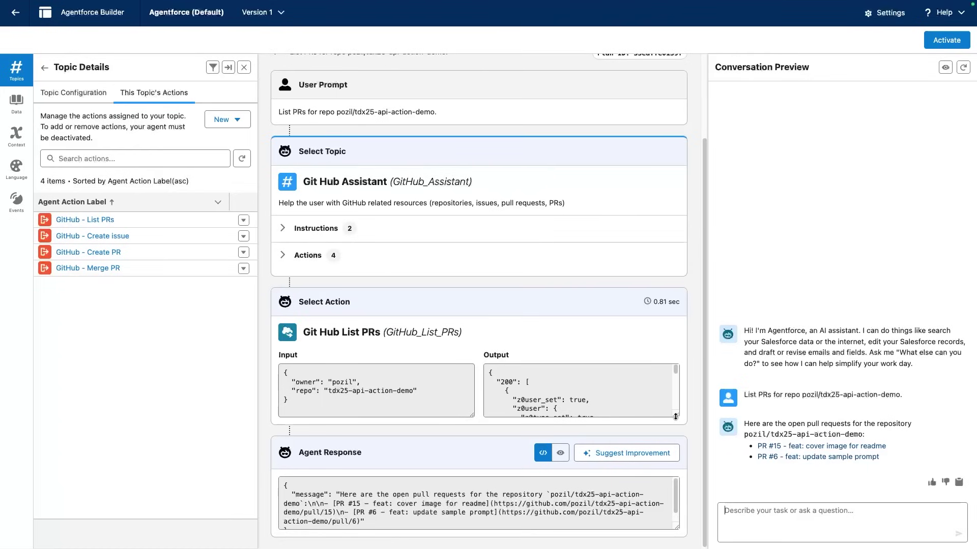
{"action": "left_click_drag", "start_coordinate": [676, 417], "coordinate": [671, 525]}
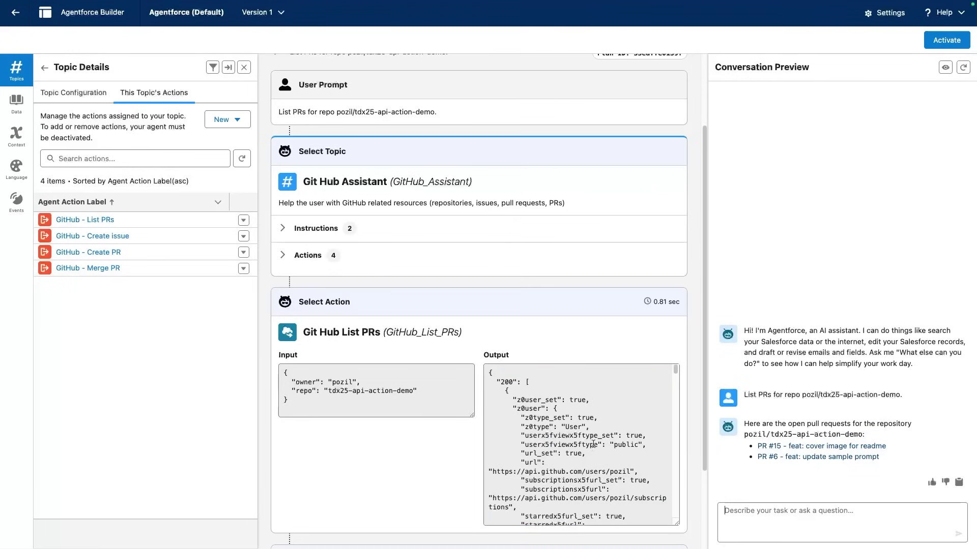
{"action": "scroll", "coordinate": [568, 493], "scroll_direction": "down", "scroll_amount": 5}
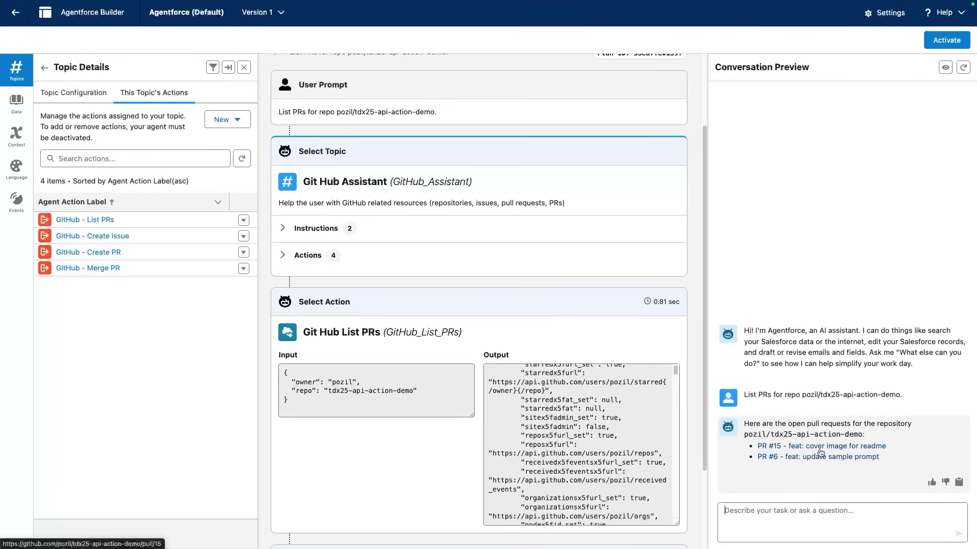
Step: Open the PR #15 link in a new tab, view it, and return to Agentforce Builder
{"action": "right_click", "coordinate": [822, 449]}
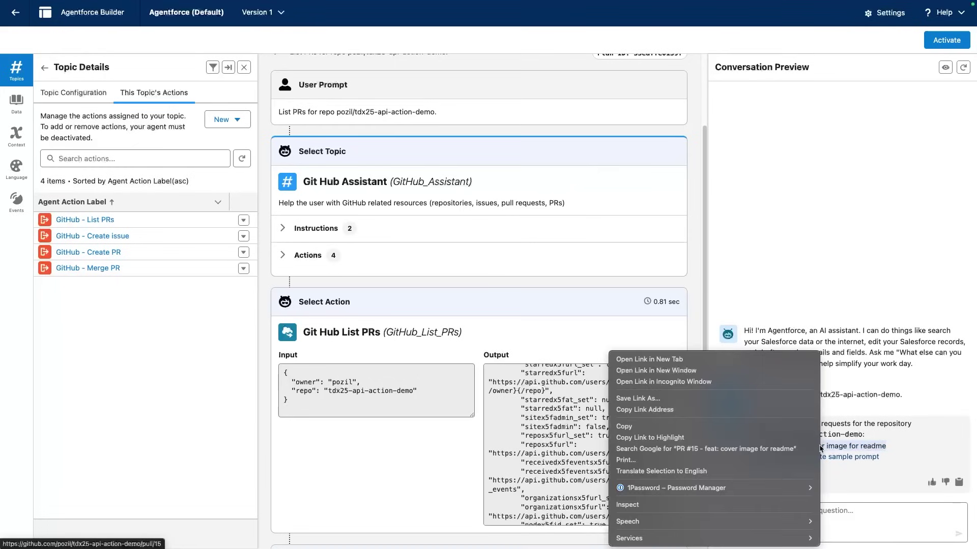
{"action": "left_click", "coordinate": [723, 359]}
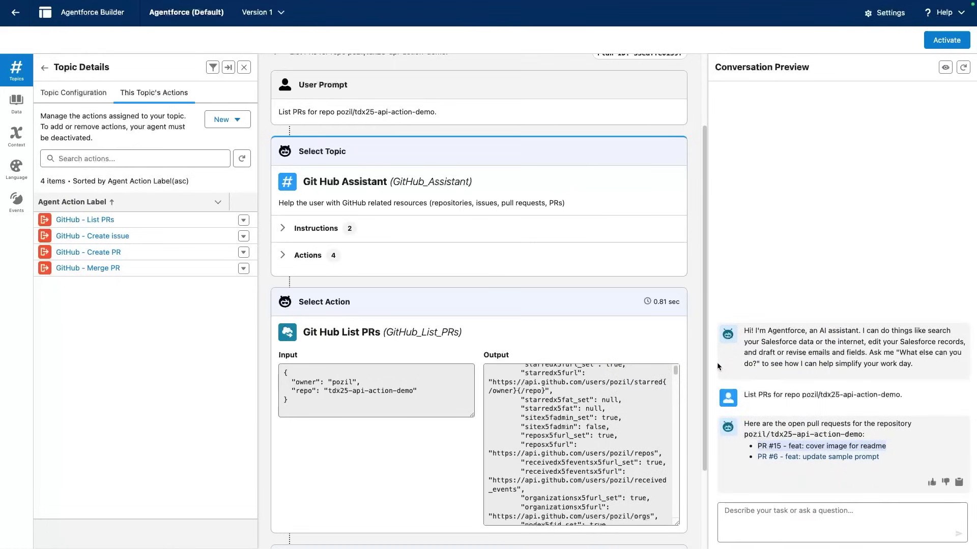
{"action": "key", "text": "ctrl+Tab"}
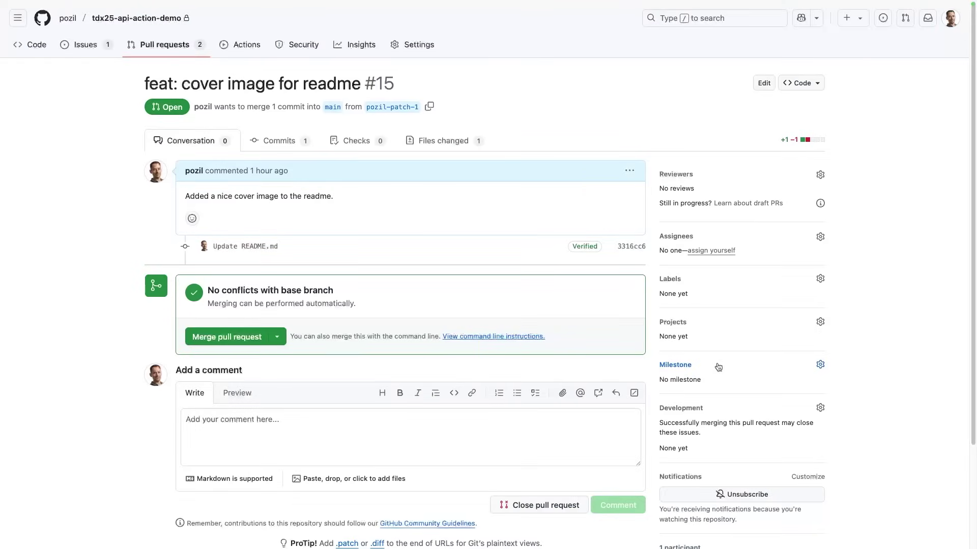
{"action": "key", "text": "ctrl+Left"}
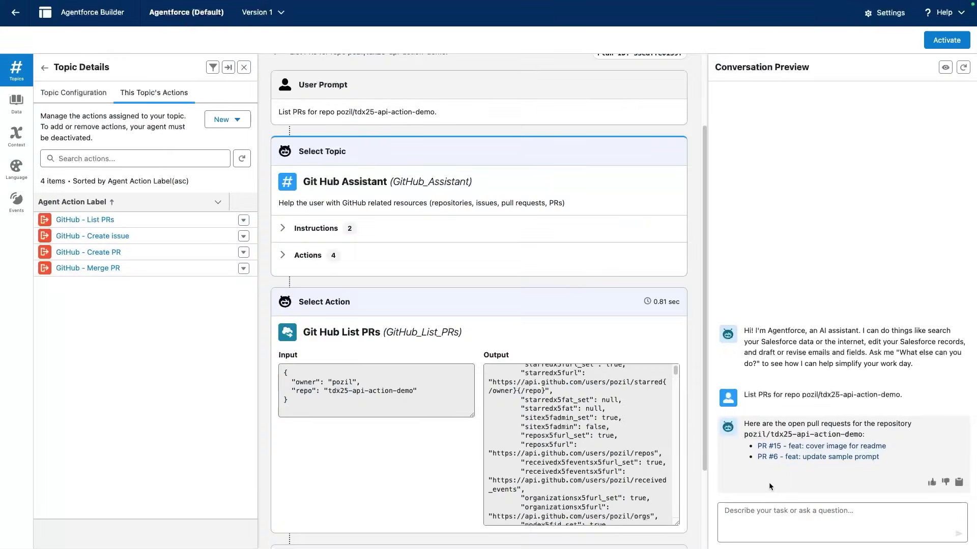
Step: Send 'Merge PR #15' to the preview agent
{"action": "left_click", "coordinate": [761, 520]}
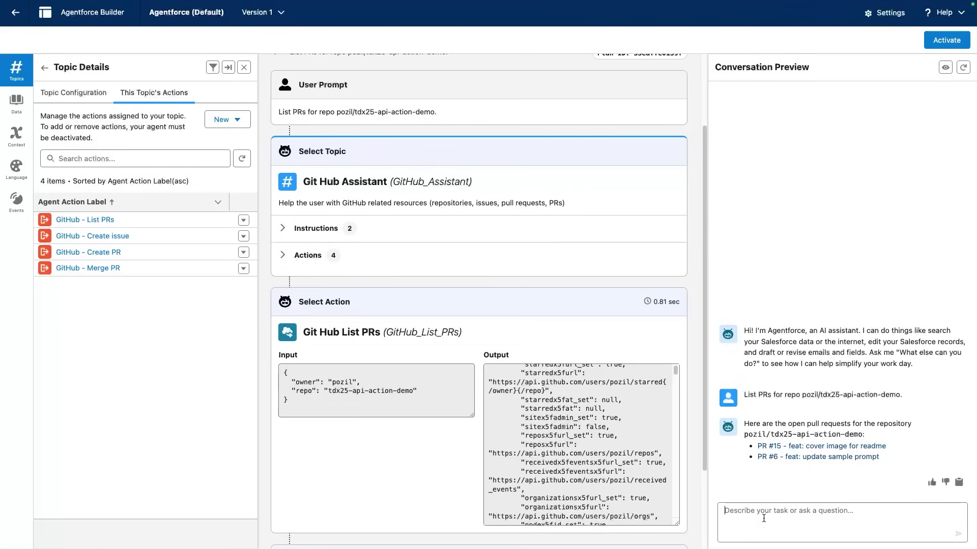
{"action": "type", "text": "Merge PR #15"}
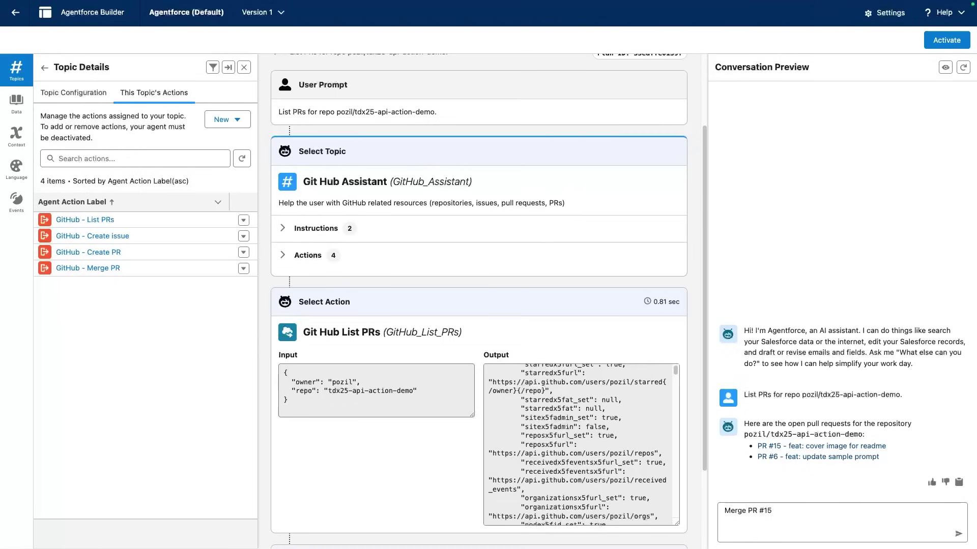
{"action": "key", "text": "Return"}
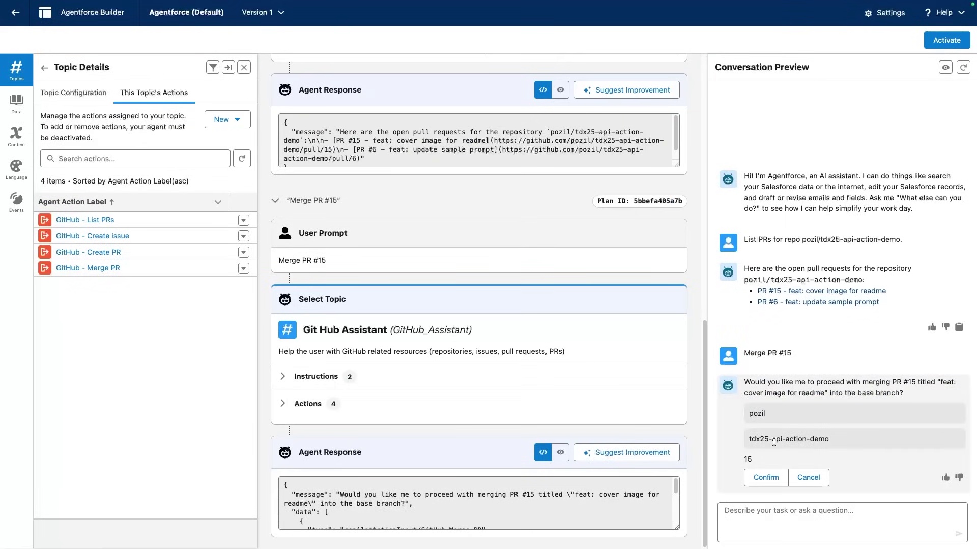
Step: Confirm the PR #15 merge and enlarge the Output box to show the code 200 response
{"action": "left_click", "coordinate": [775, 477]}
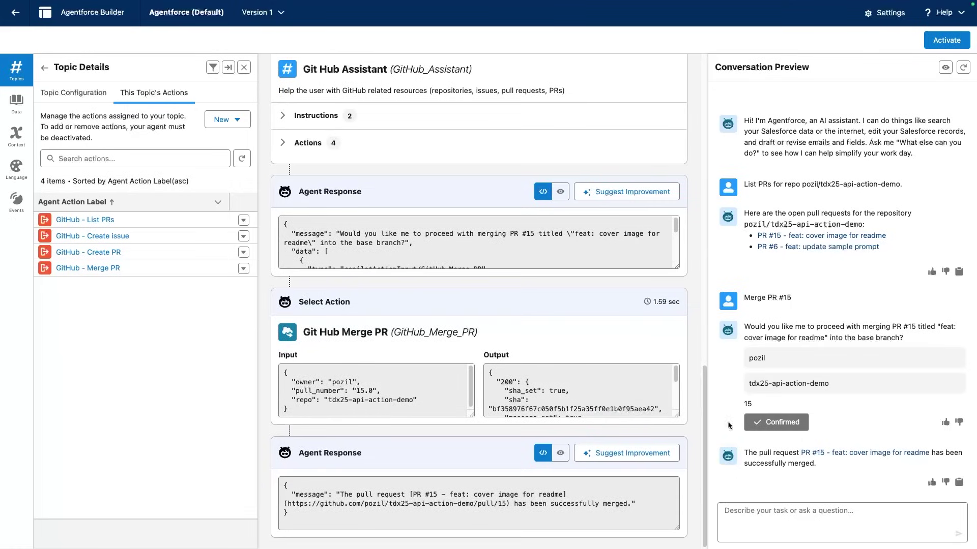
{"action": "left_click_drag", "start_coordinate": [681, 421], "coordinate": [678, 516]}
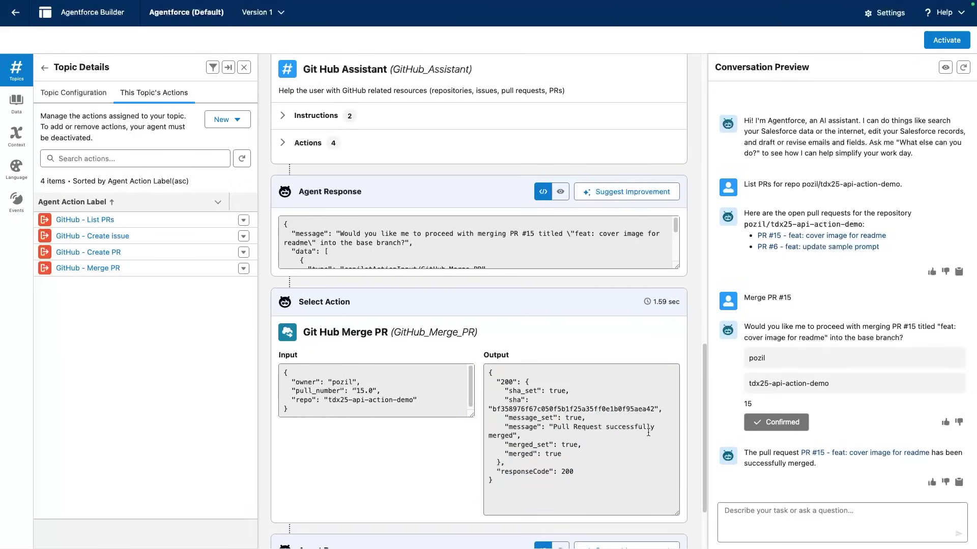
Step: Open the tdx25-api-action-demo repository from PR #15 and check the README's new External Services cover image
{"action": "key", "text": "ctrl+Tab"}
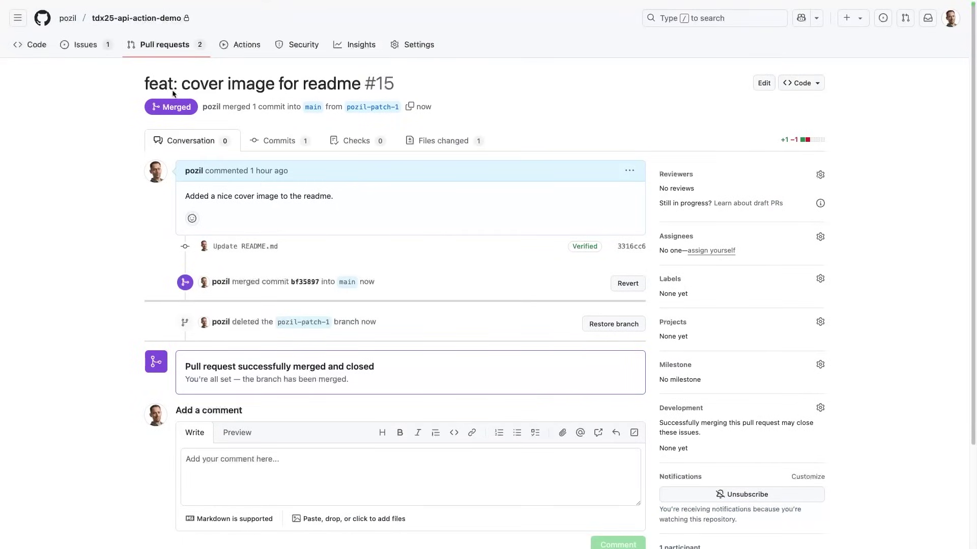
{"action": "left_click", "coordinate": [247, 45]}
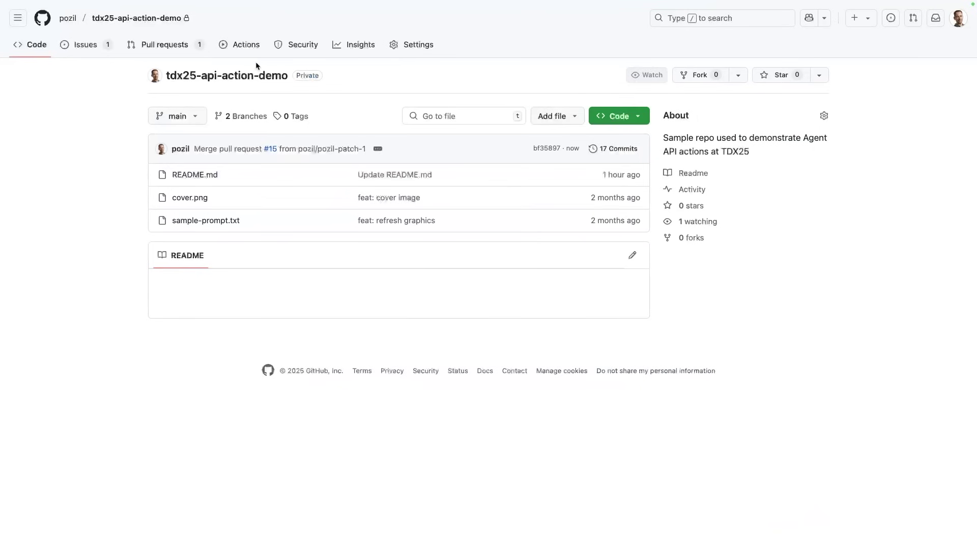
{"action": "scroll", "coordinate": [258, 88], "scroll_direction": "down", "scroll_amount": 2}
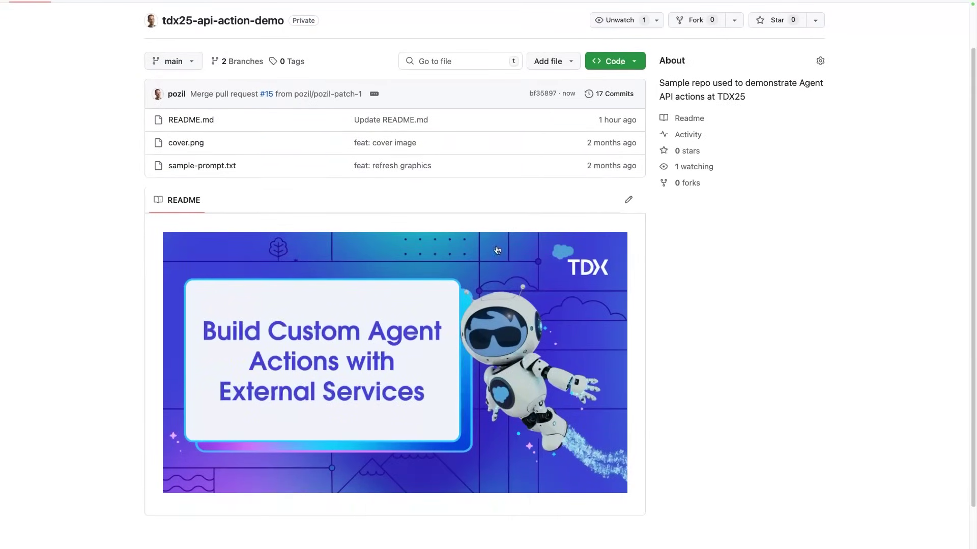